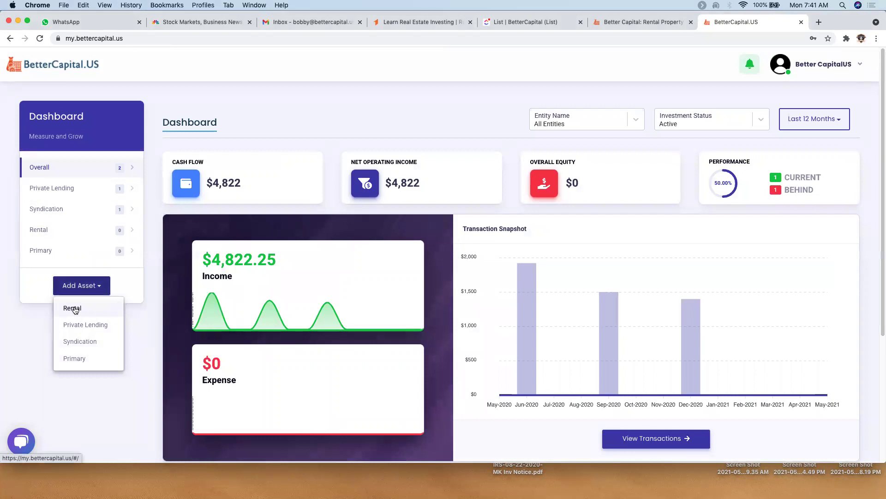
- Start a new rental and enter the property's street address from the matching suggestion
left_click(74, 308)
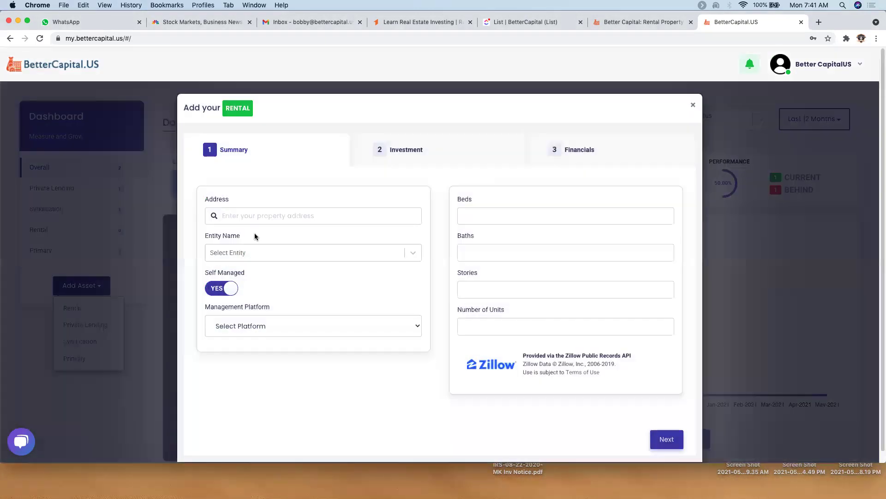
left_click(288, 213)
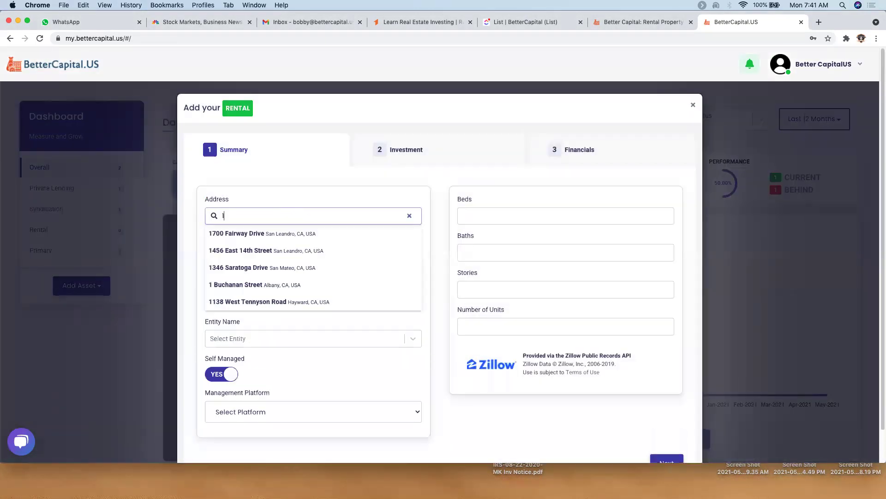
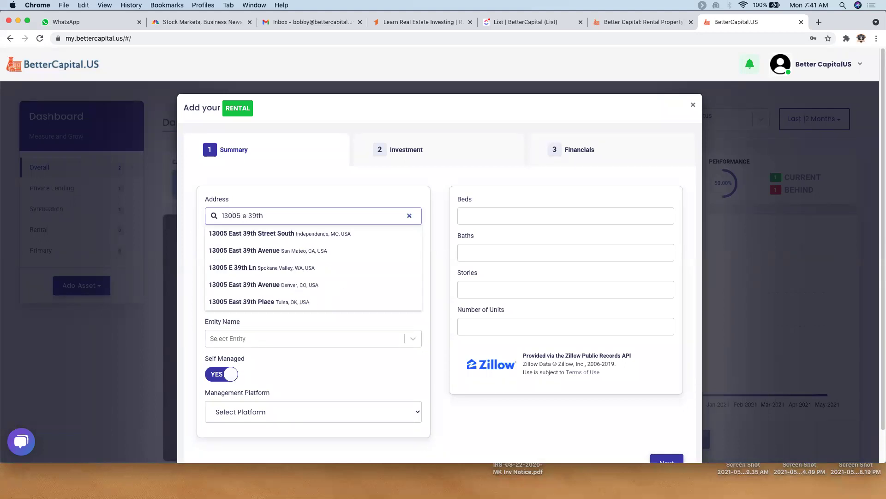
left_click(318, 234)
- Create a new owning LLC entity from its typed name and assign it to the rental
left_click(281, 253)
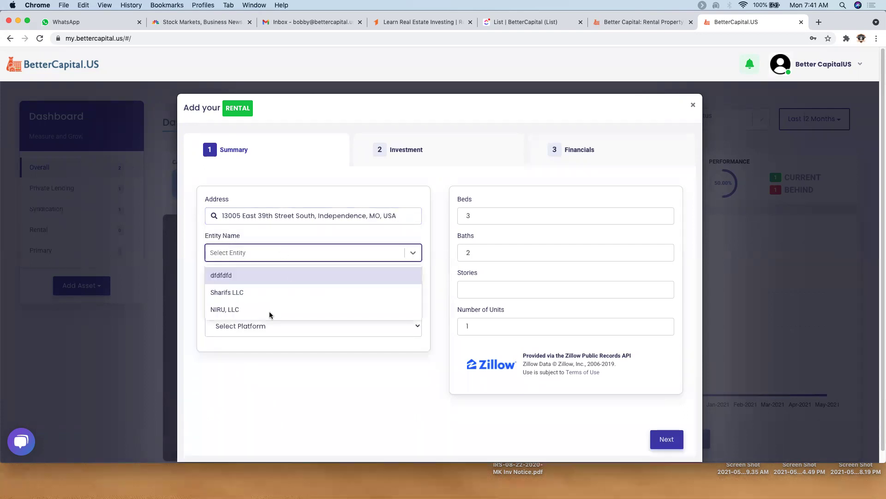
left_click(241, 312)
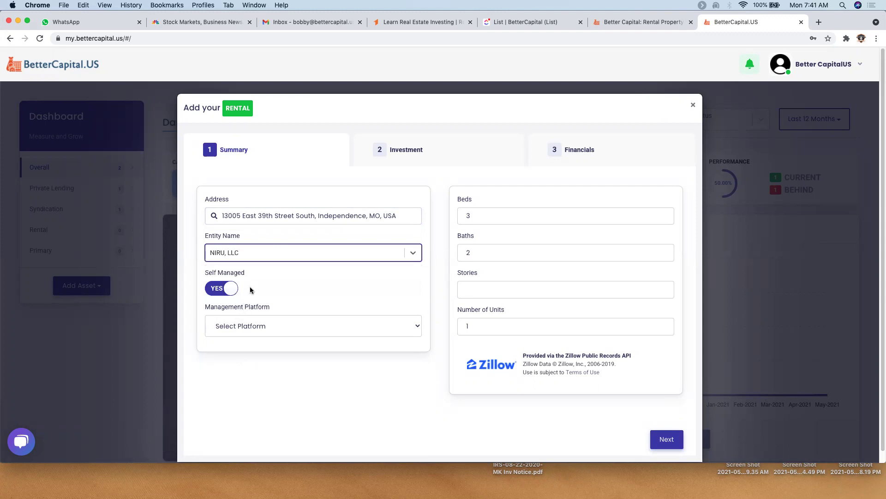
left_click(266, 254)
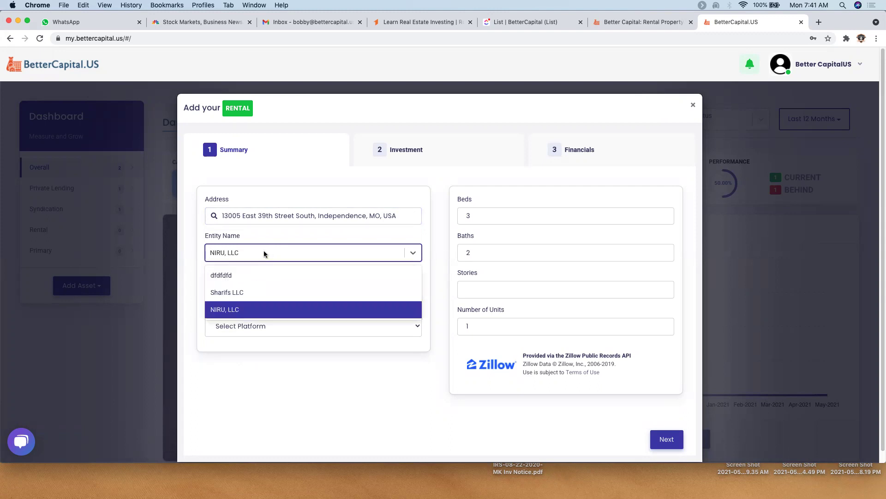
left_click(261, 253)
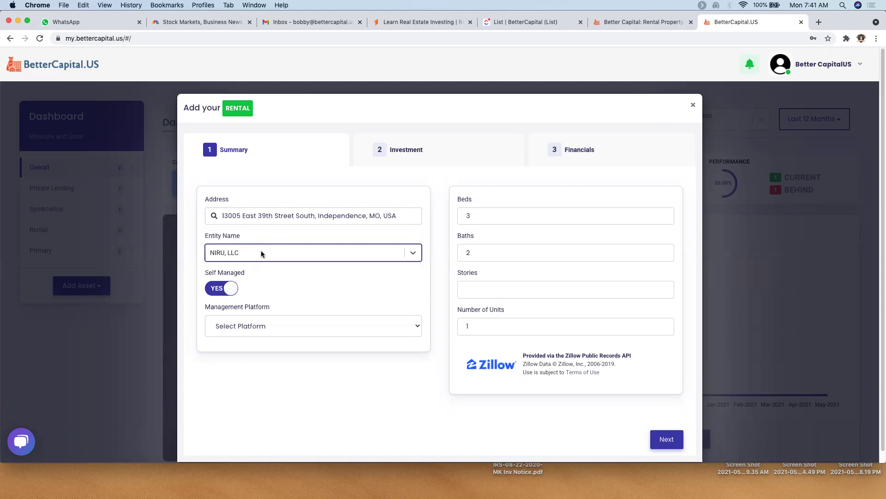
type("Rozen")
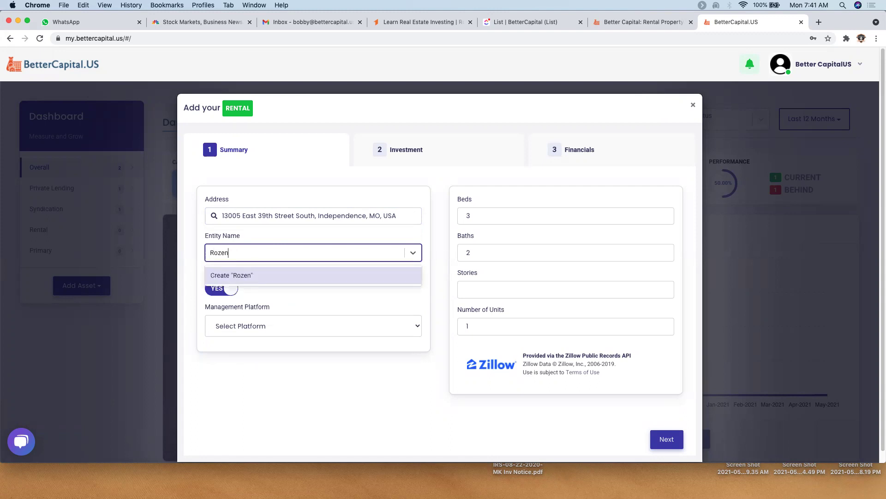
type("berg E")
type("mpr")
type("re")
type(" LLC")
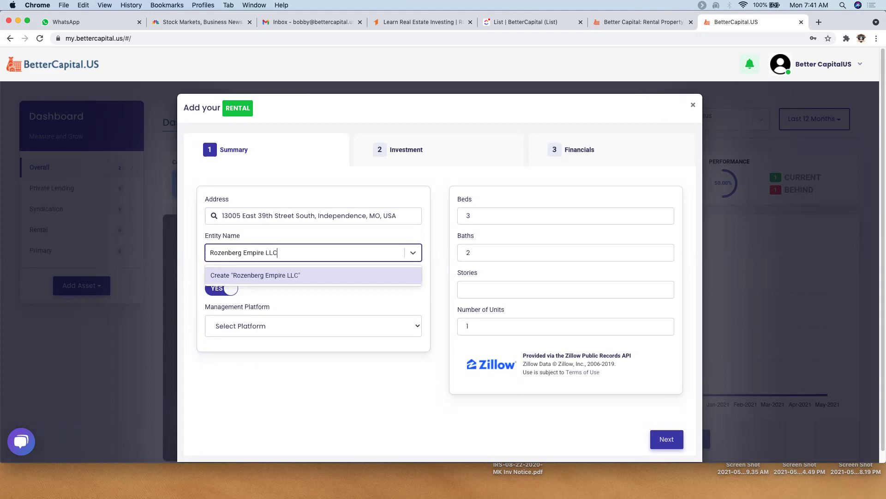
key("Tab")
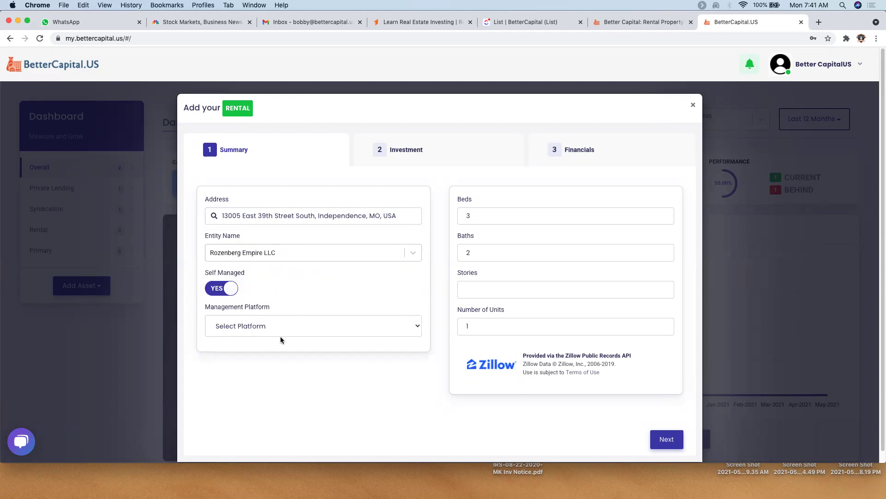
- Mark the rental as not self-managed with AppFolio as the management platform
left_click(213, 294)
left_click(212, 293)
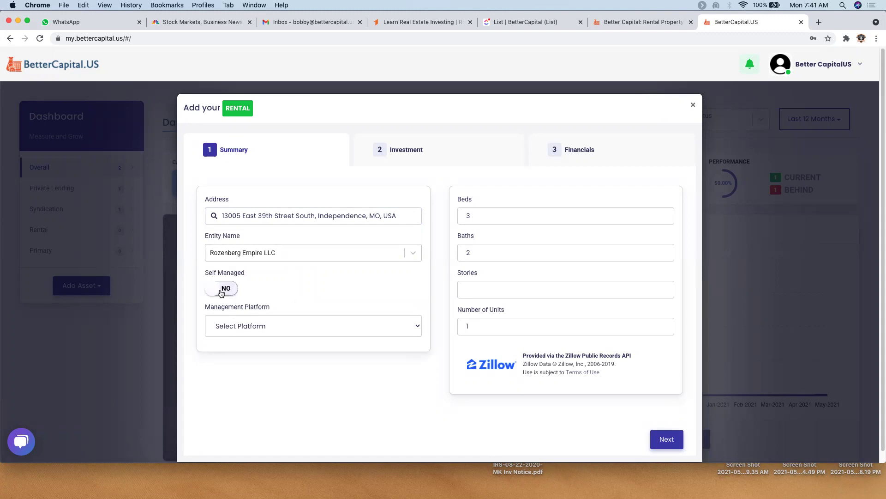
left_click(237, 327)
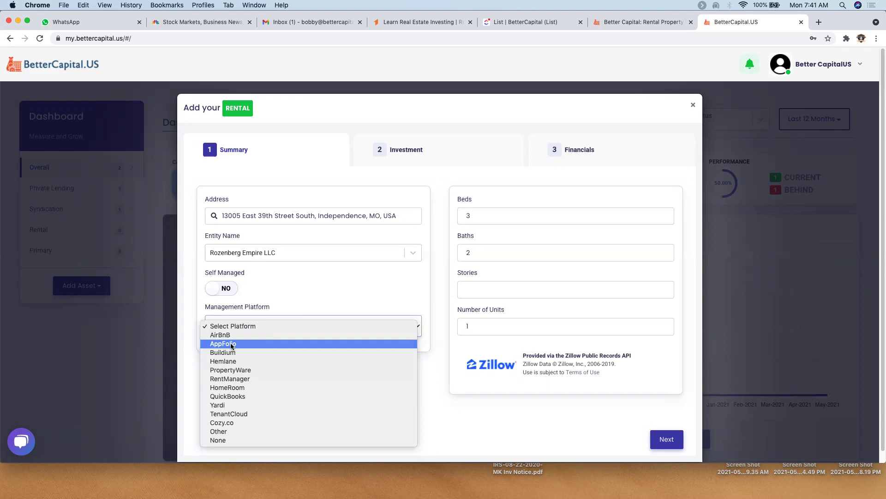
left_click(232, 345)
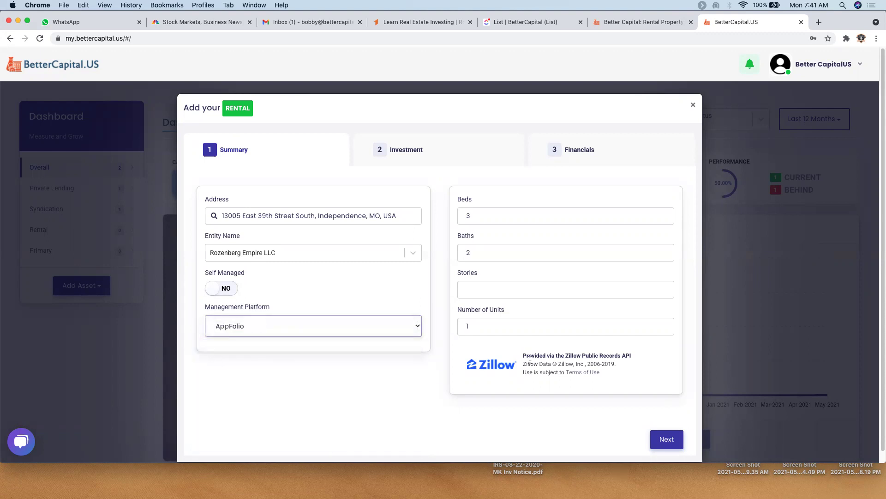
left_click(666, 442)
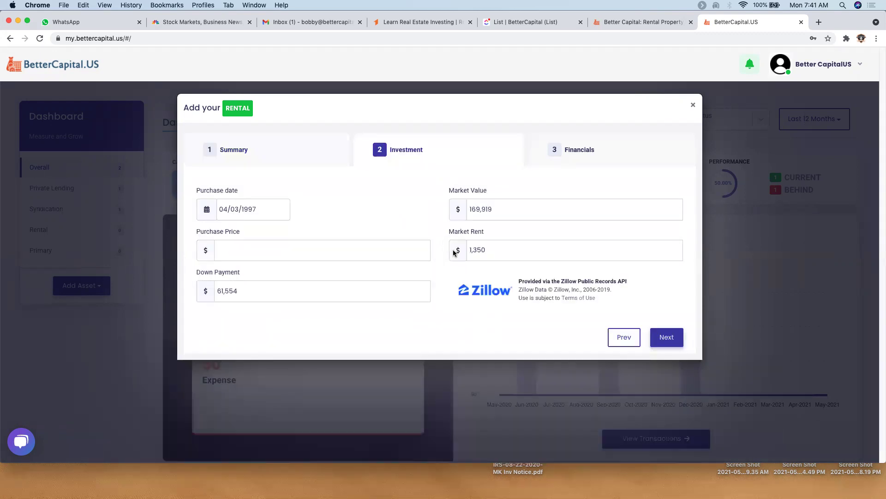
- Set the purchase date to 01/01/2021
left_click(268, 208)
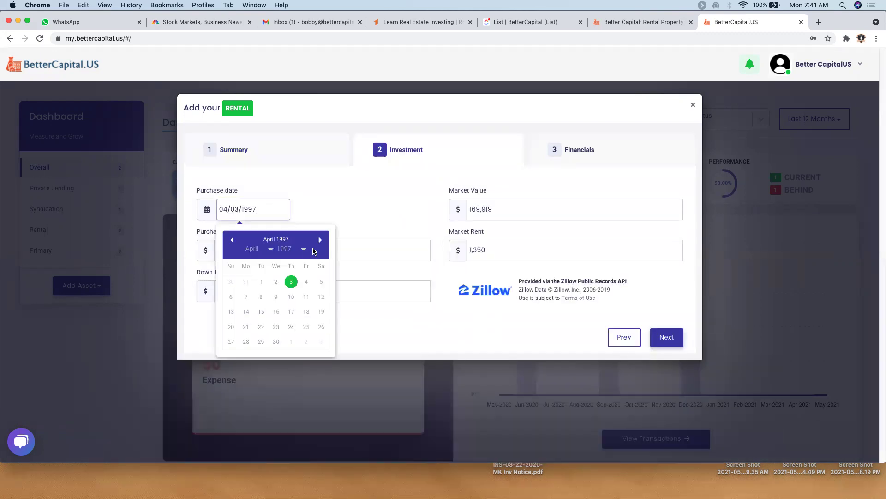
left_click(304, 249)
mouse_move(277, 251)
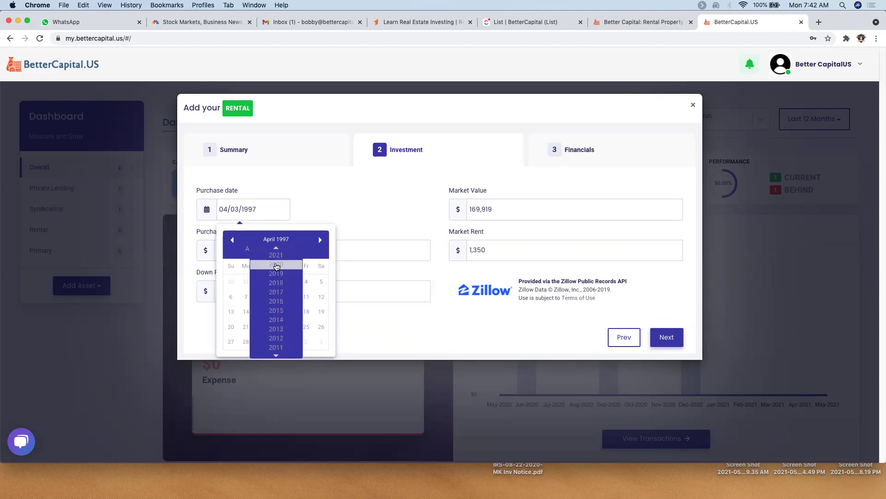
left_click(276, 255)
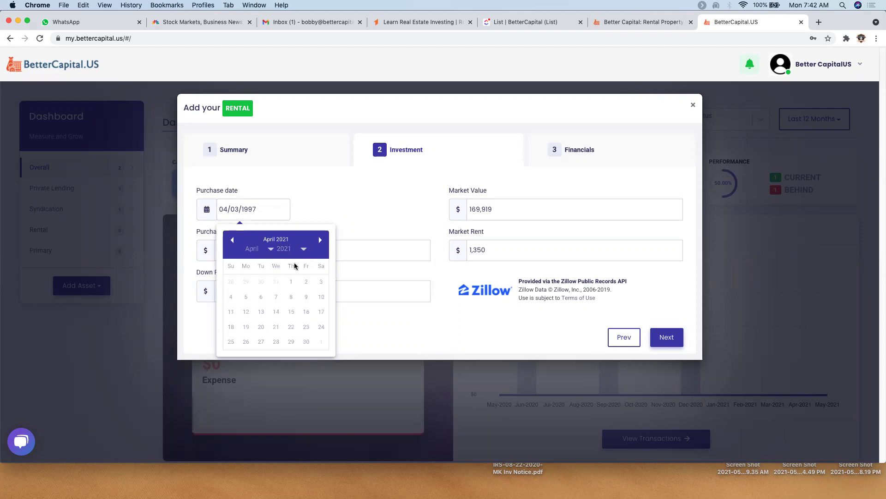
left_click(270, 252)
left_click(270, 251)
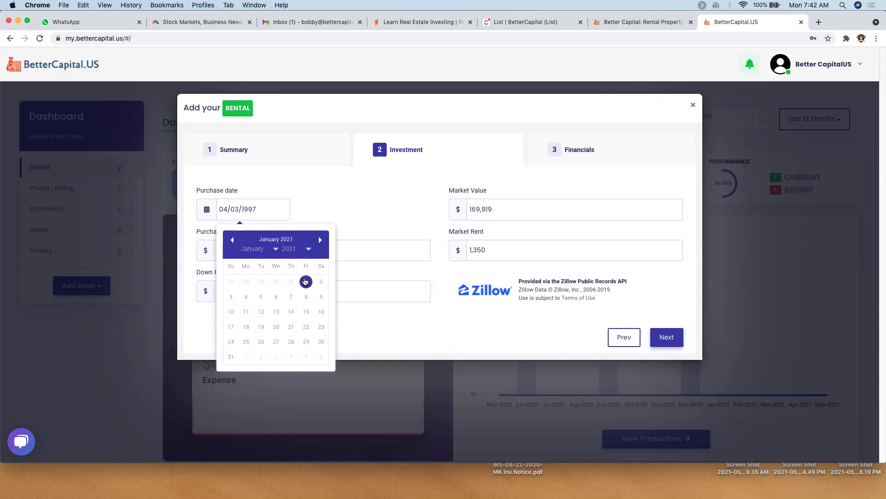
left_click(305, 281)
- Enter a purchase price of 120,000 and a down payment of 30,000
left_click(272, 250)
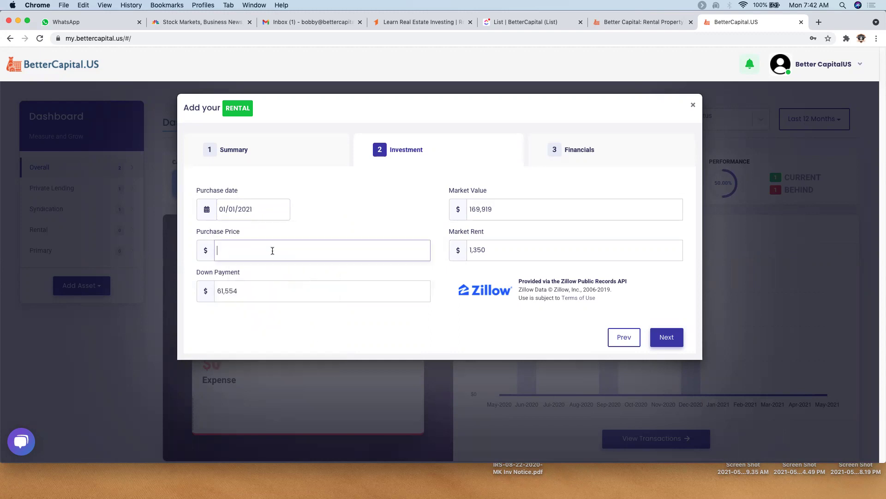
type("120,000")
key("Tab")
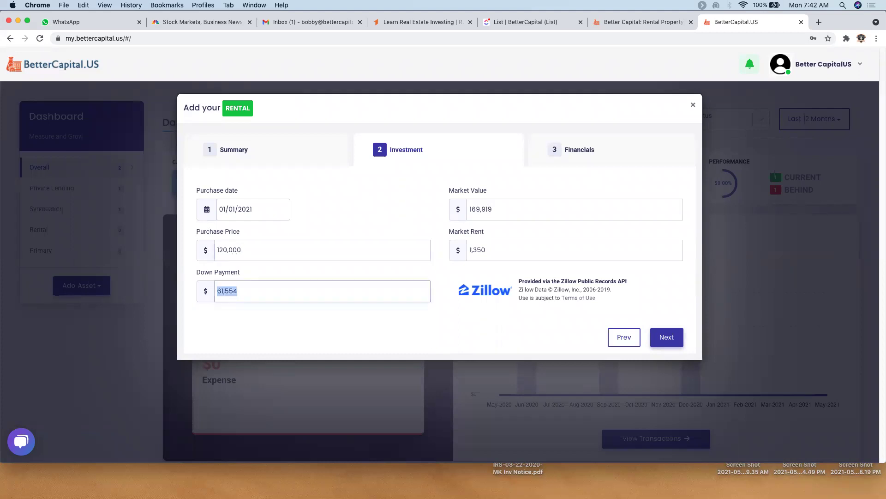
type("300000")
key("Tab")
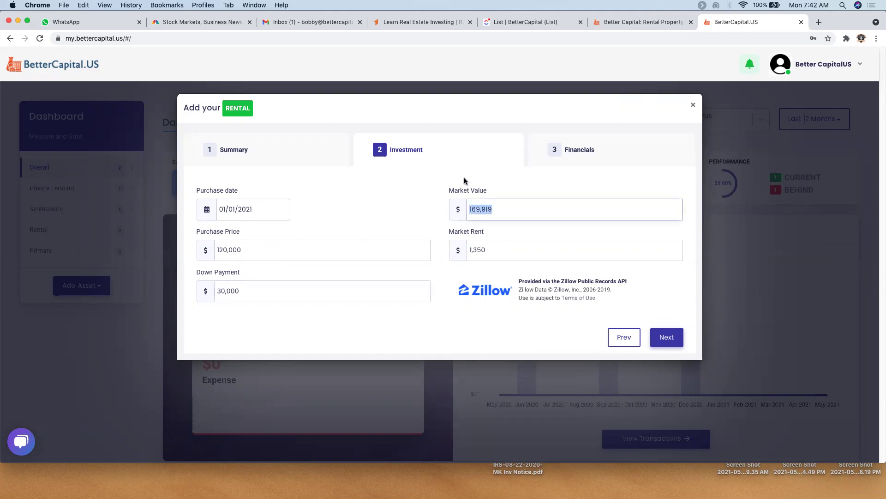
- On the Financials step, enter rent 1,200, property taxes 1,000 and insurance 800
left_click(666, 340)
left_click(271, 210)
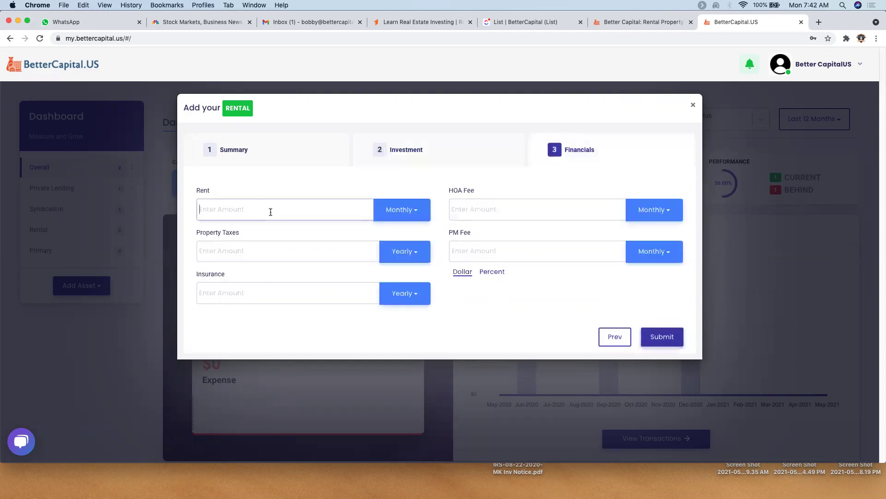
type("1,200")
left_click(222, 252)
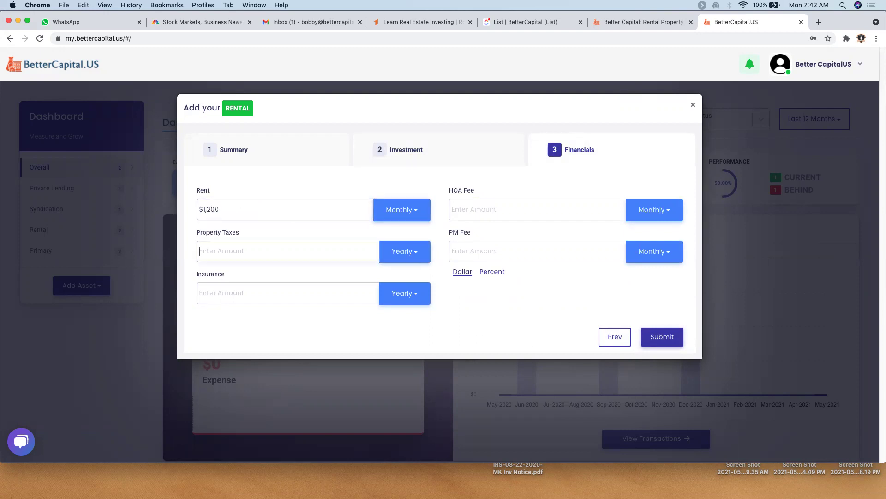
type("1,000")
key("Tab")
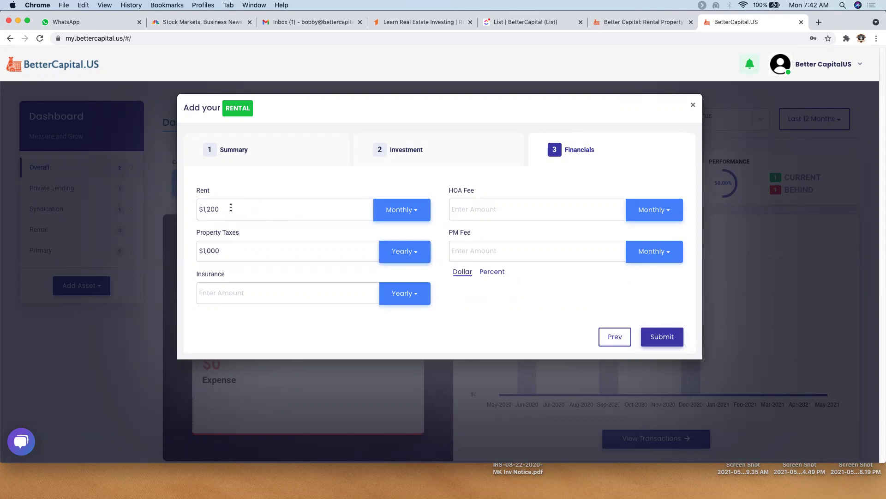
left_click(241, 286)
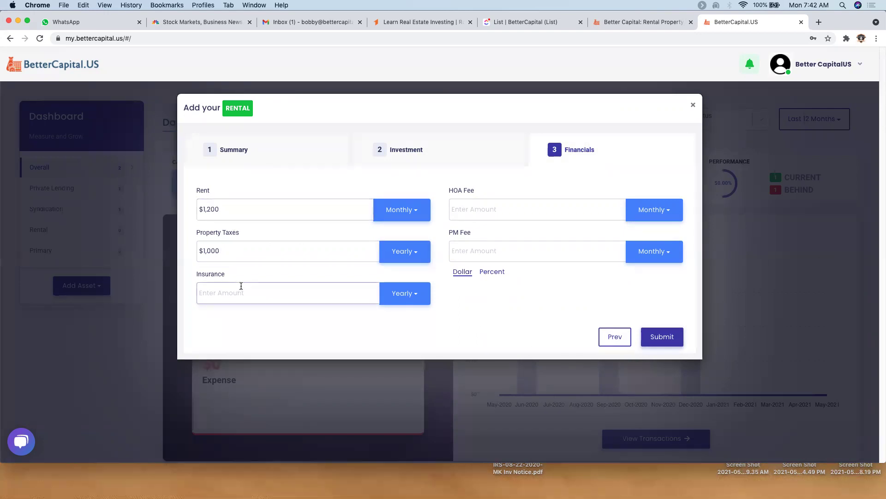
type("80")
key("Tab")
key("Tab")
key("Tab")
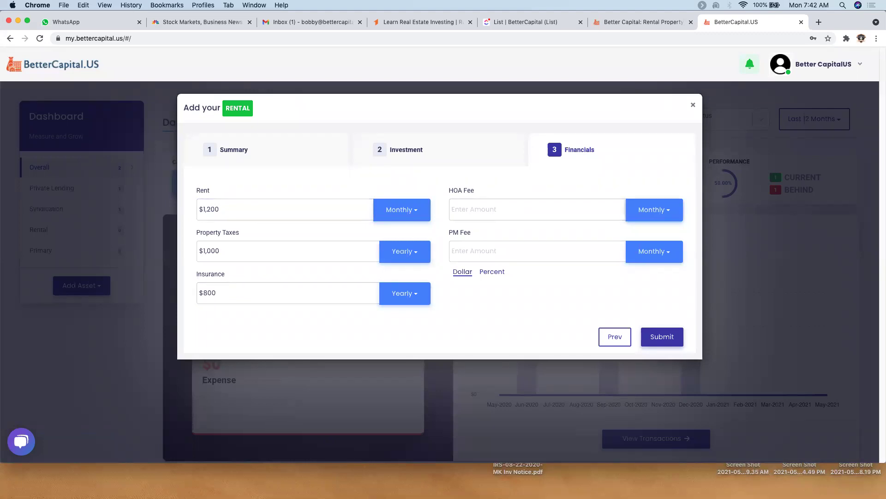
- Set the property management fee to $100 in Dollar mode and save the rental
left_click(499, 252)
type("1,000")
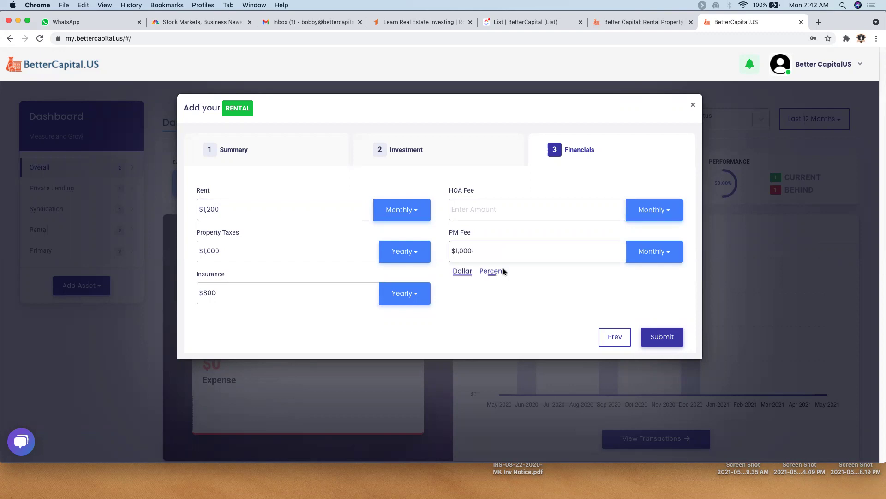
left_click(497, 271)
left_click(497, 251)
type("9")
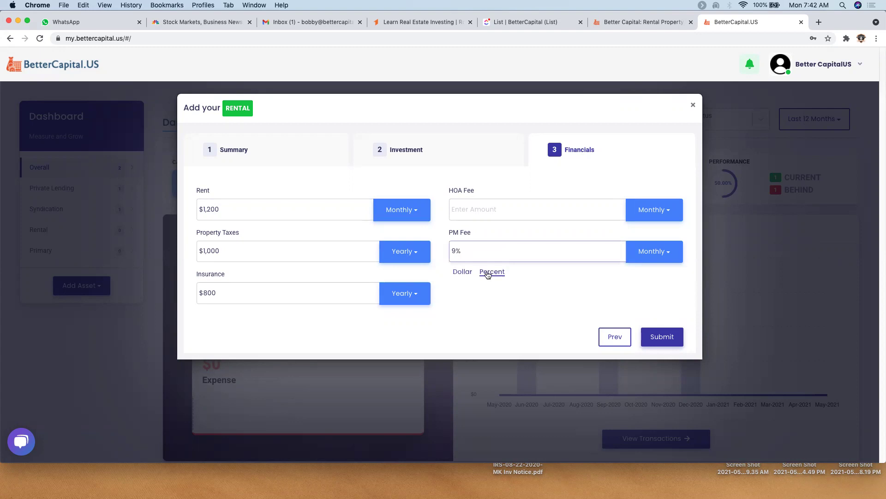
left_click(462, 272)
left_click(494, 249)
type("100")
left_click(670, 340)
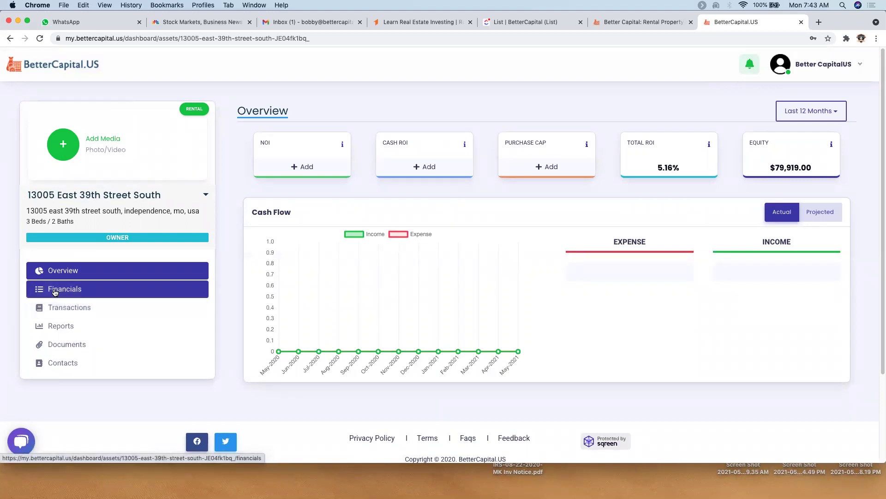
- Record a $1,500 deposit in the property's Financials
left_click(51, 288)
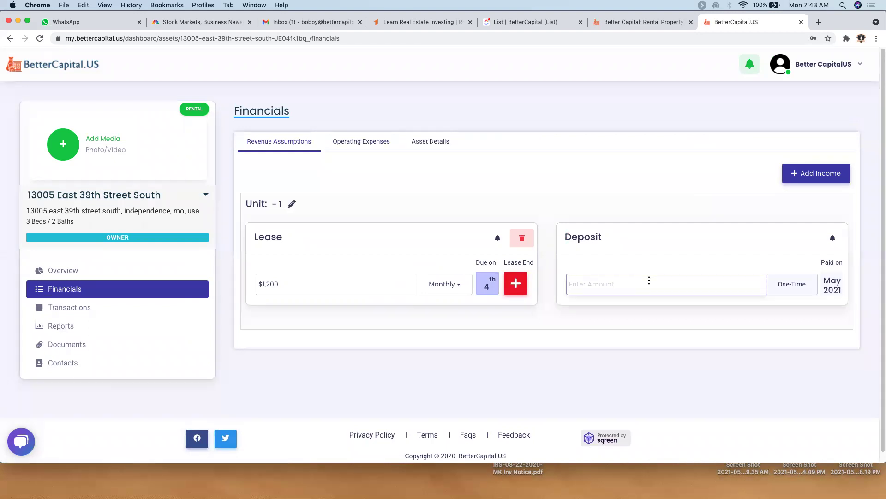
type("1500")
key("Return")
- Show the Operating Expenses listing tax, insurance and management fee
left_click(357, 142)
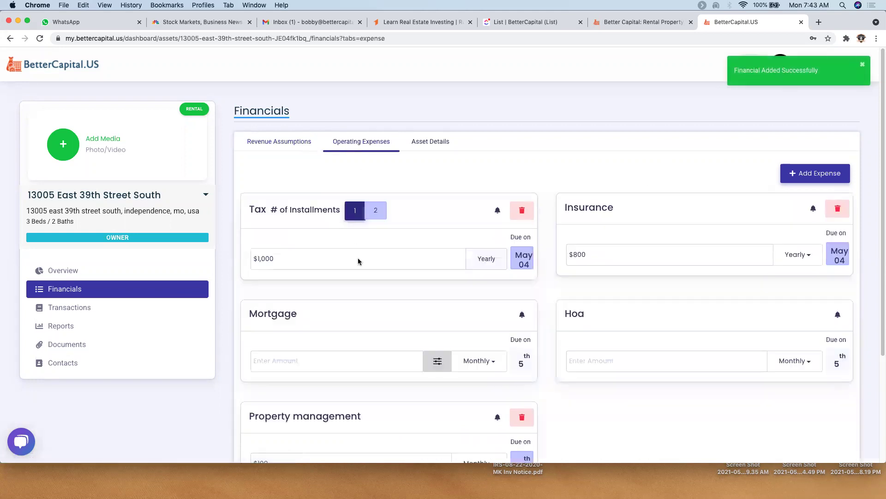
scroll(358, 261, "down", 1)
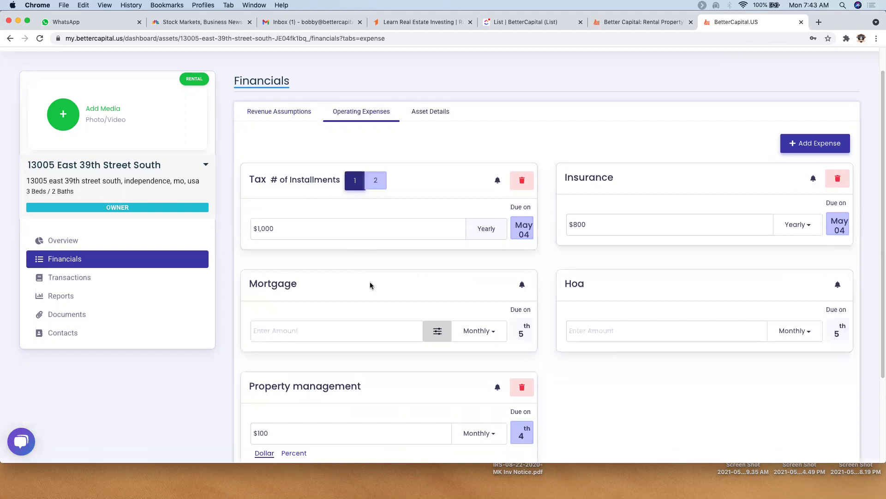
scroll(369, 283, "down", 2)
- Add a $90,000 mortgage at 3.75% for 30 years, originated 01/01/2021
left_click(346, 263)
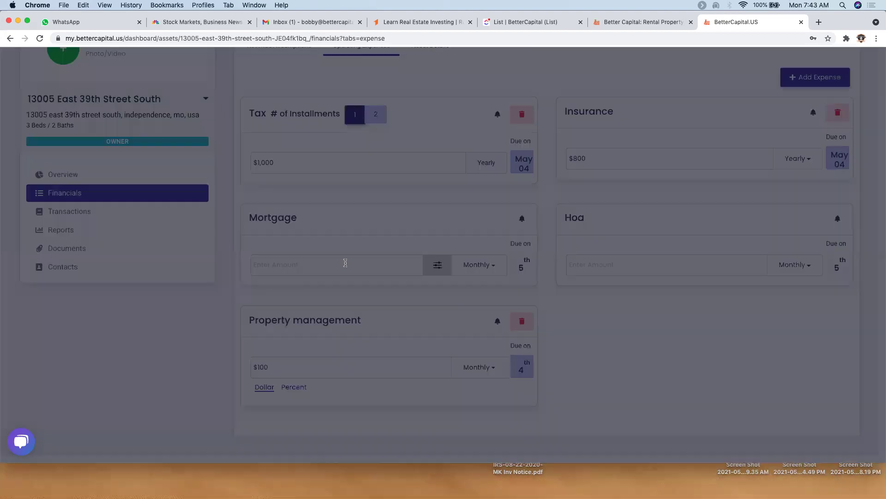
left_click(406, 186)
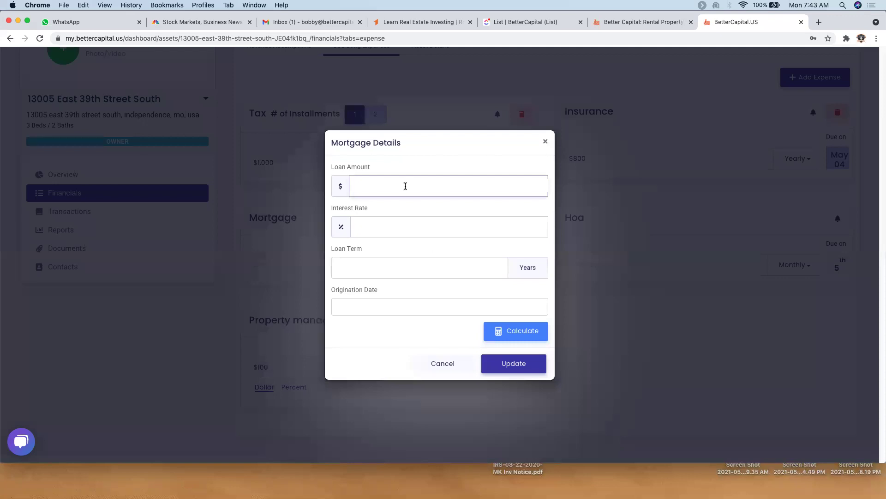
type("900000")
left_click(405, 226)
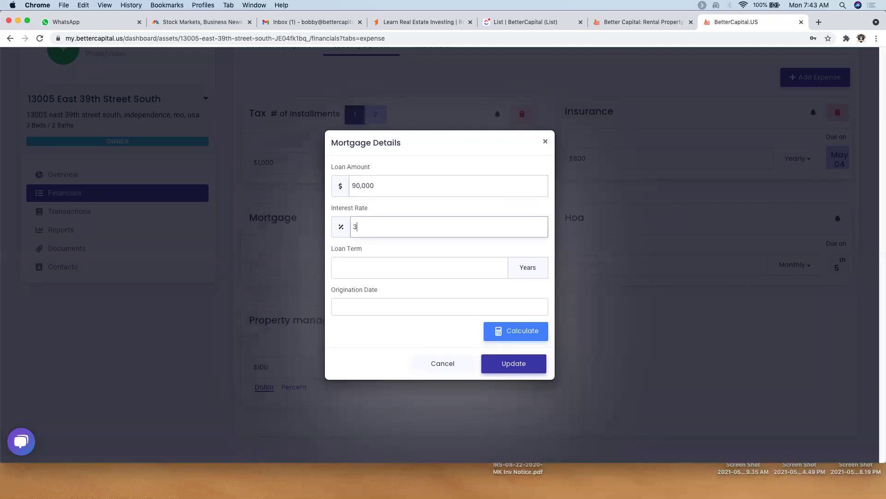
type("3.75")
left_click(415, 267)
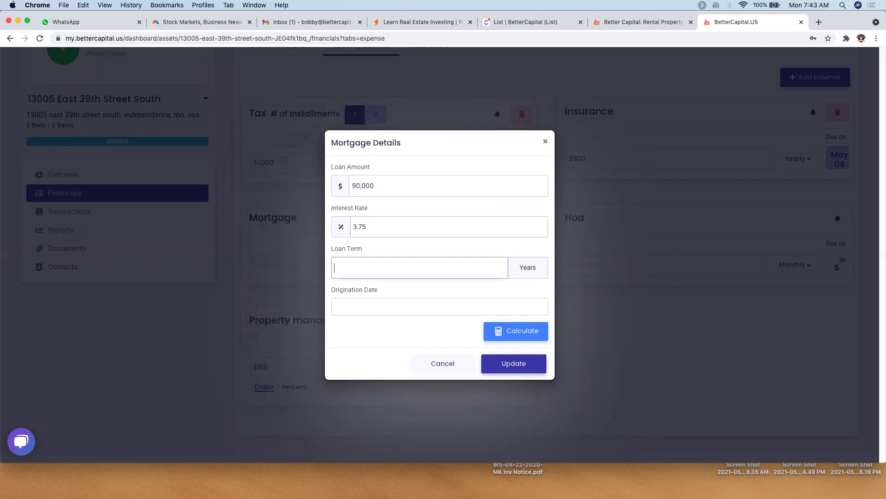
key("Tab")
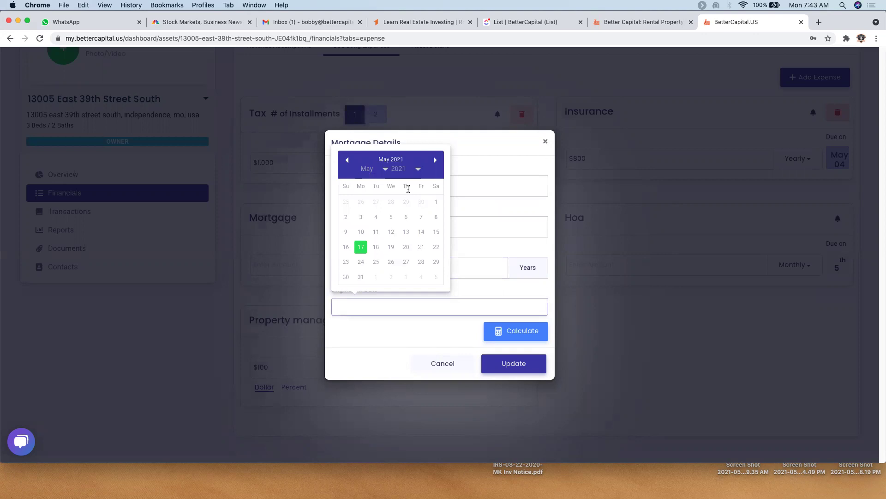
left_click(386, 175)
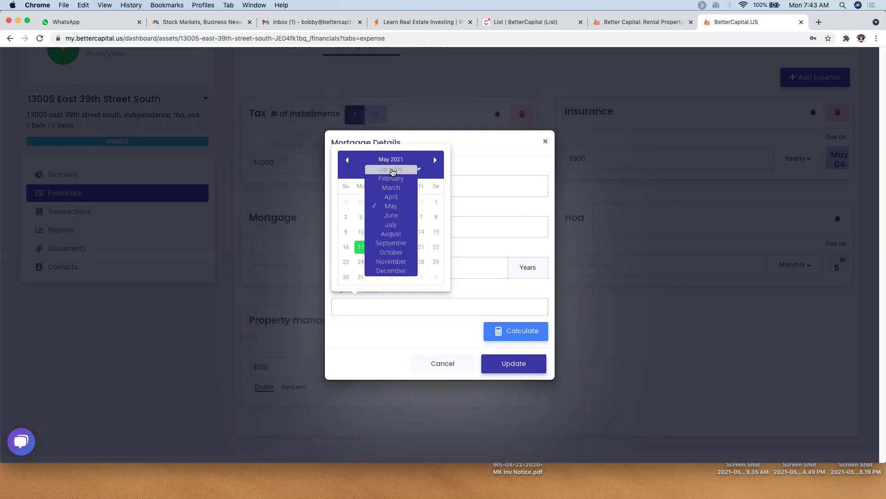
left_click(386, 176)
left_click(421, 202)
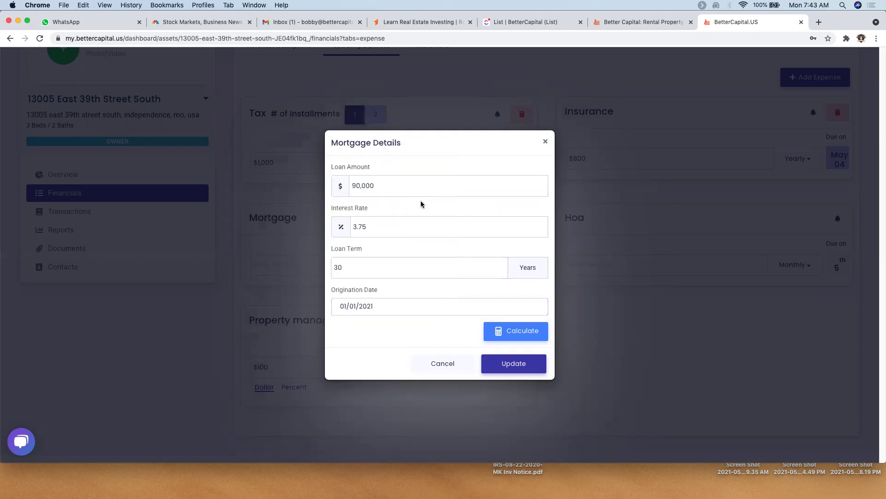
left_click(521, 364)
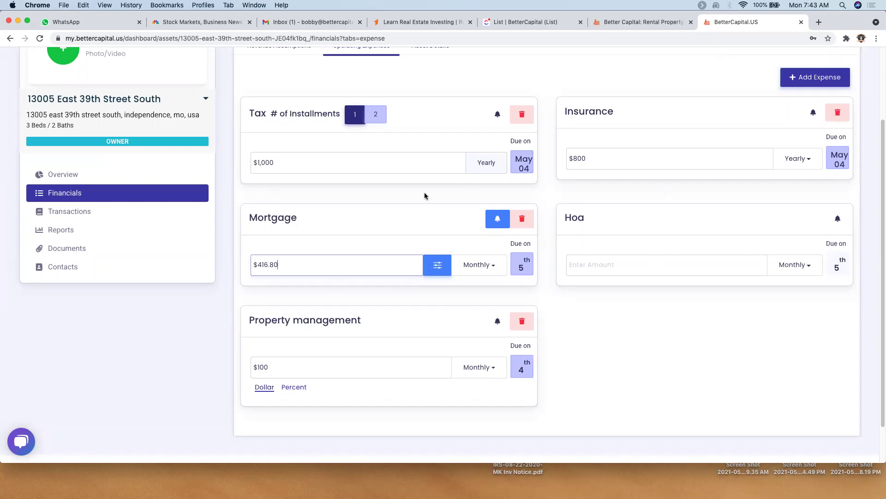
- Open the property's Transactions, start an import and choose manual entry
left_click(70, 230)
left_click(61, 311)
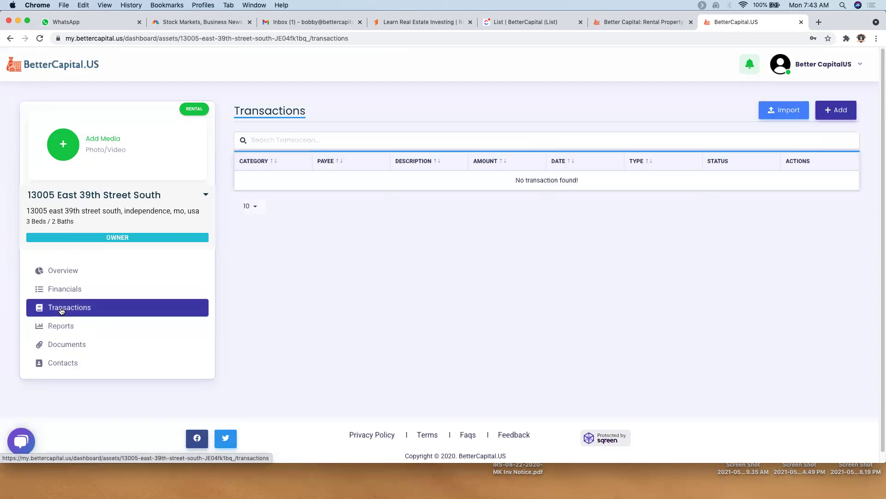
left_click(786, 111)
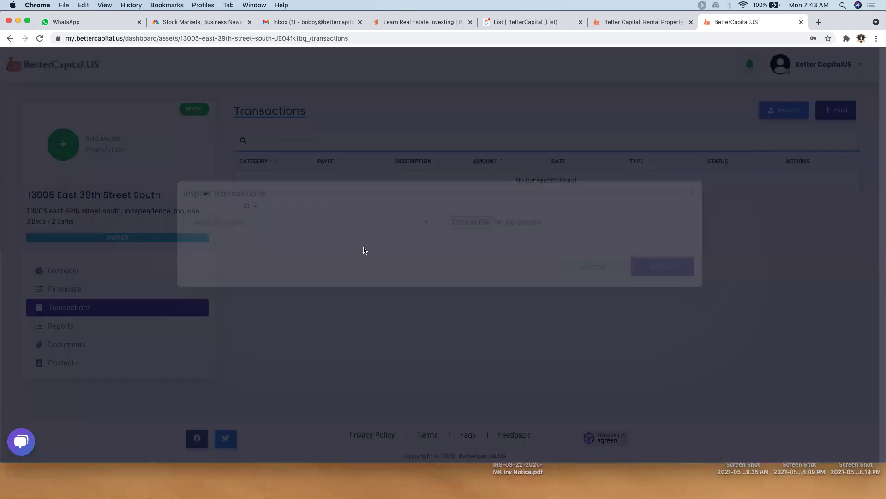
left_click(352, 240)
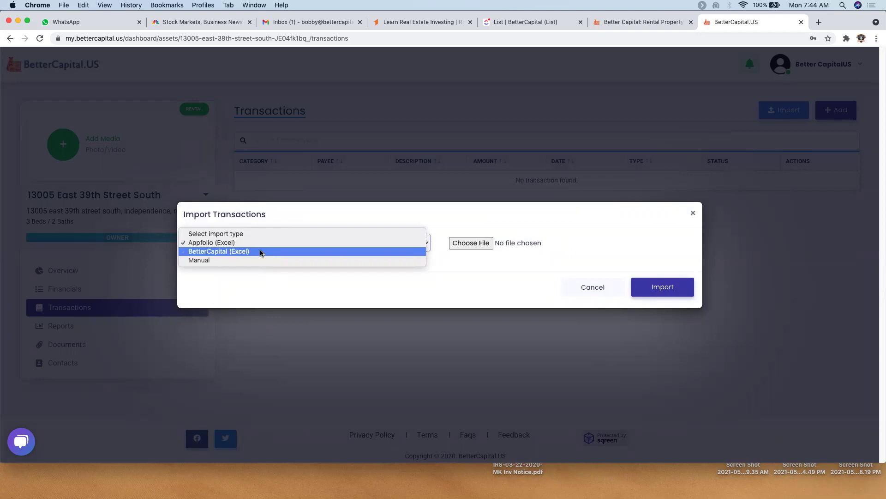
left_click(227, 261)
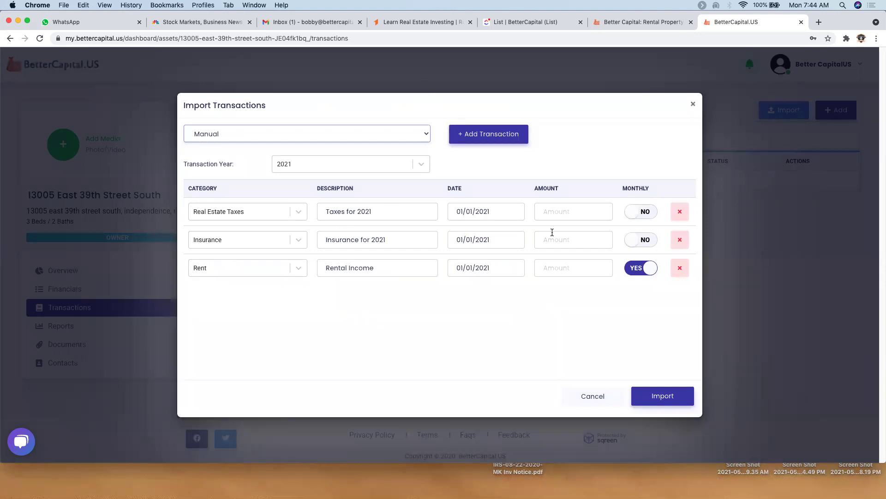
- Enter amounts $1,000 for taxes, $900 for insurance and $1,200 for rent, then add a row
left_click(562, 214)
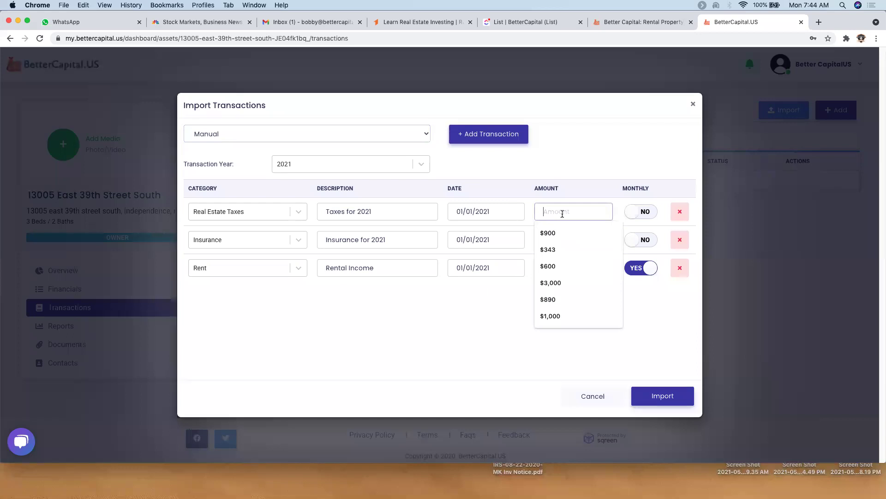
type("$1,000")
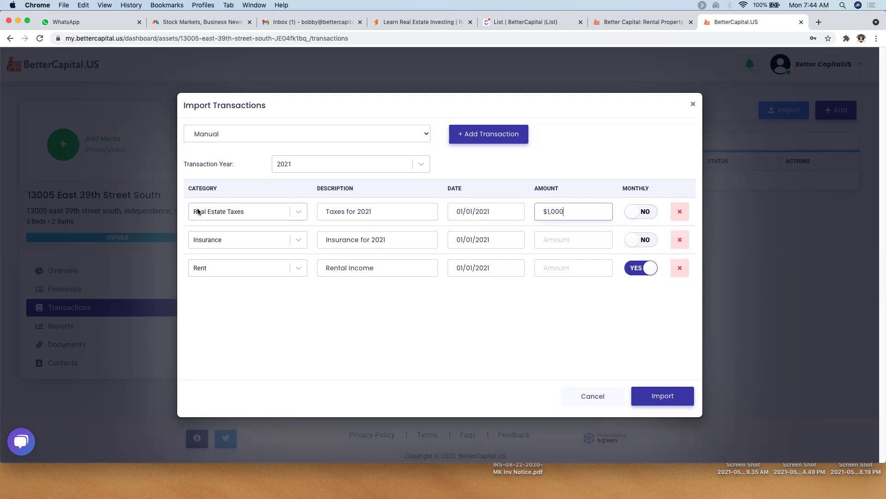
left_click(570, 242)
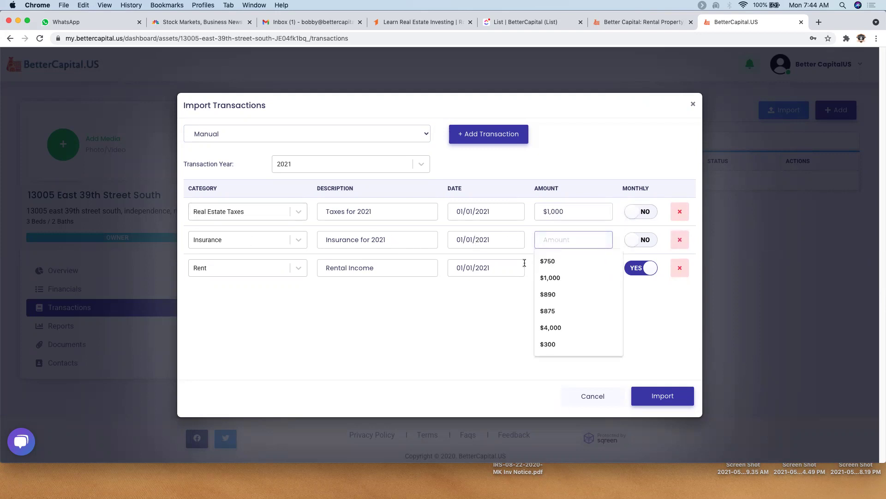
type("900")
key("Tab")
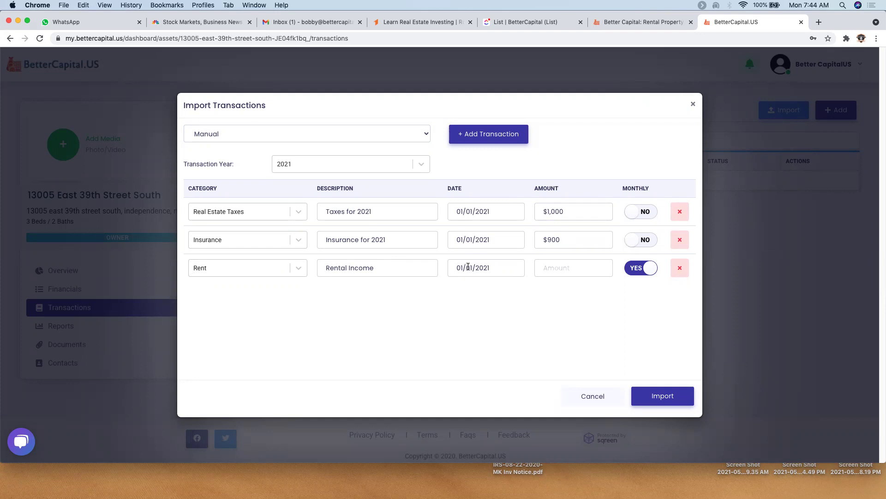
left_click(563, 270)
type("1200")
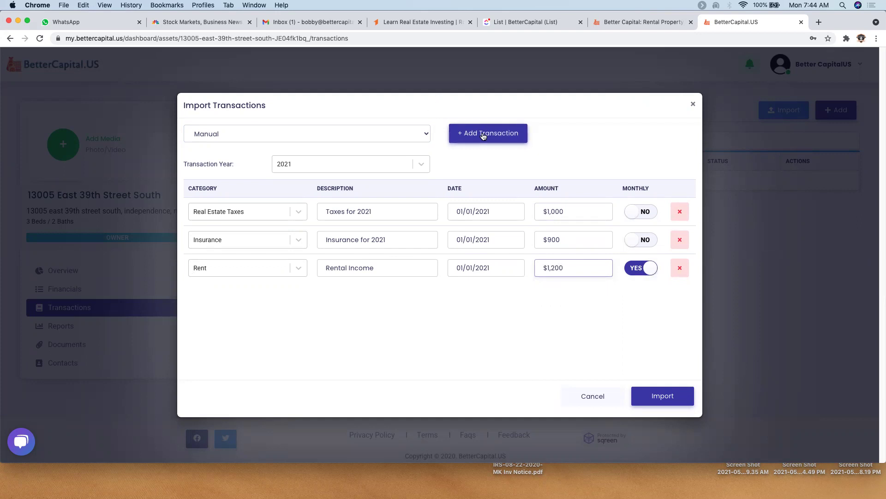
left_click(483, 134)
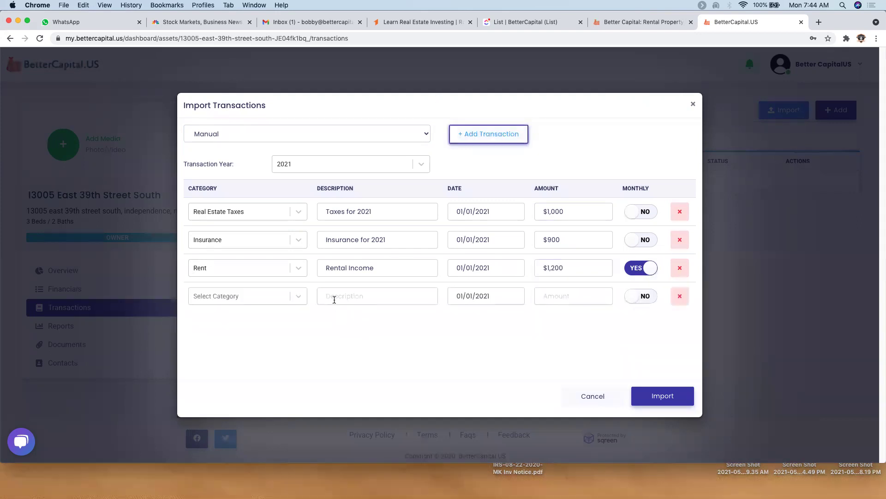
- Add a monthly Mortgage row, Wells Fargo 2021, for $416, and import all four transactions
left_click(255, 299)
type("Mor")
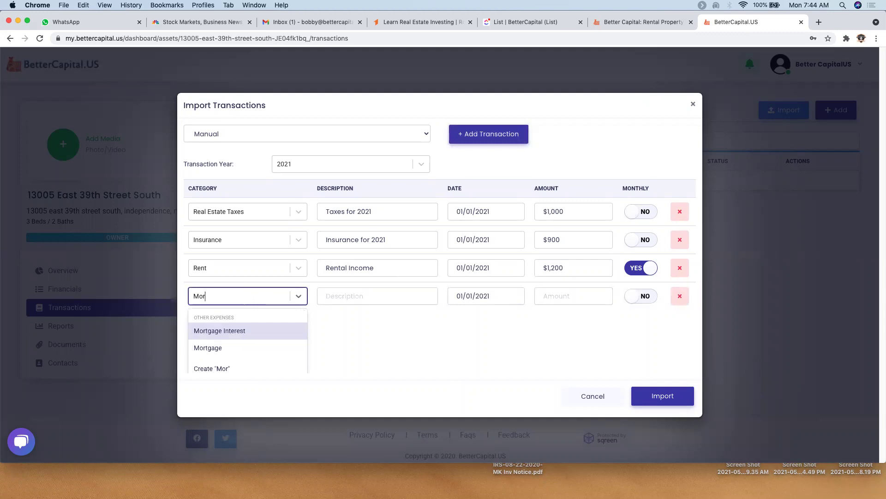
left_click(217, 353)
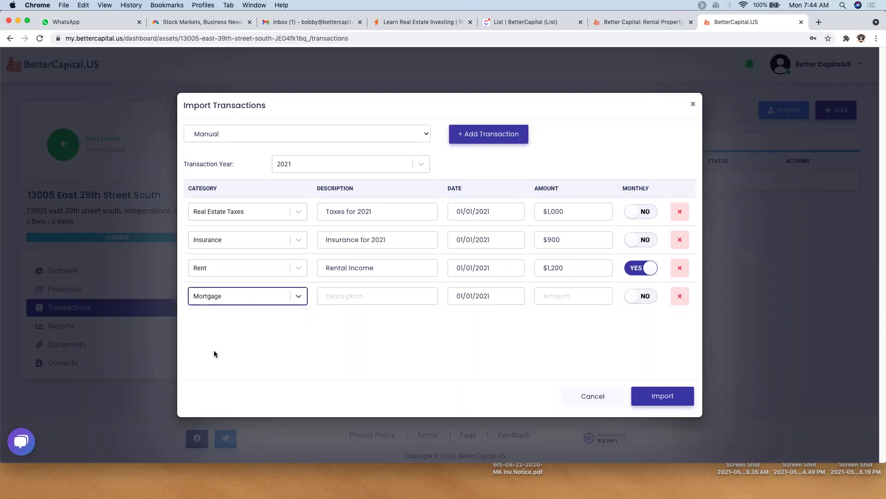
left_click(357, 295)
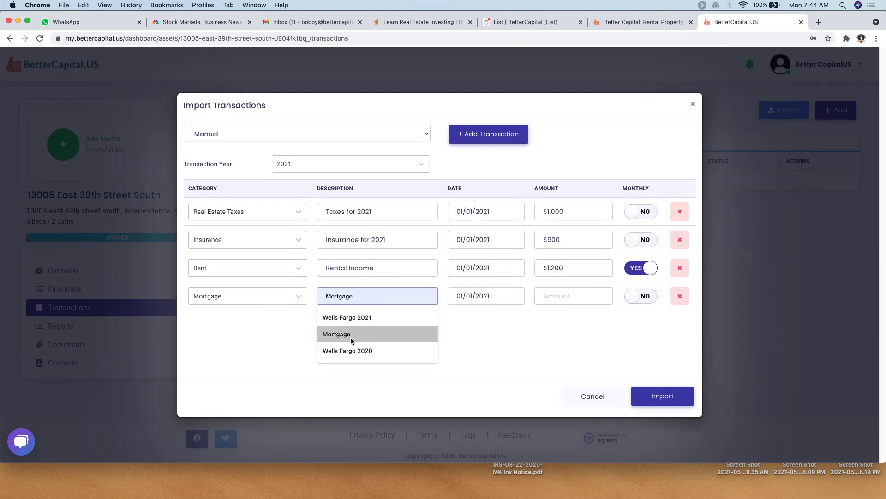
left_click(354, 319)
left_click(572, 294)
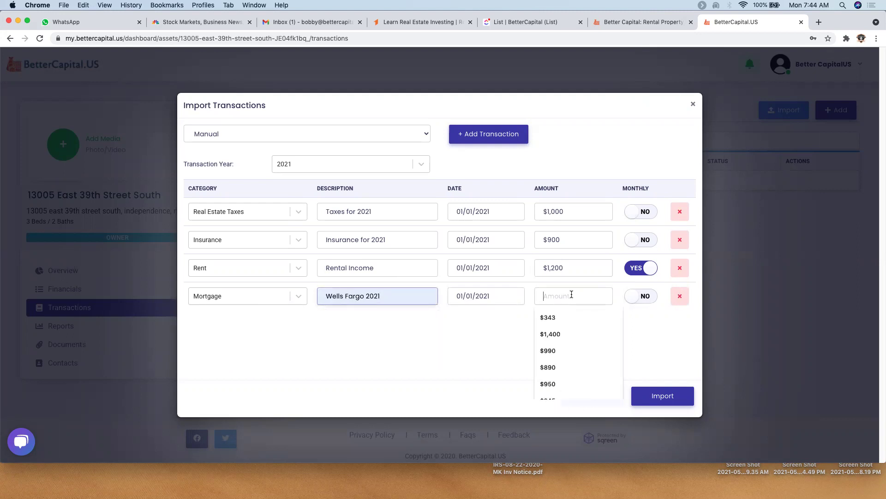
type("41")
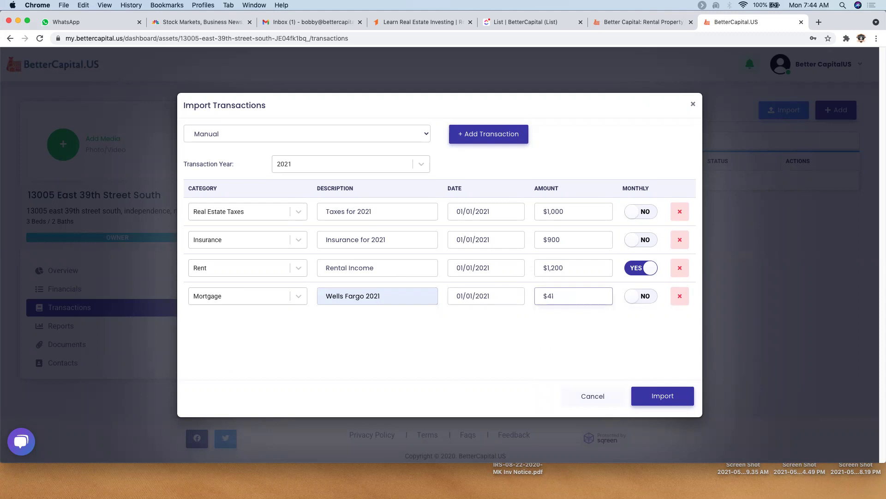
key("Tab")
left_click(647, 296)
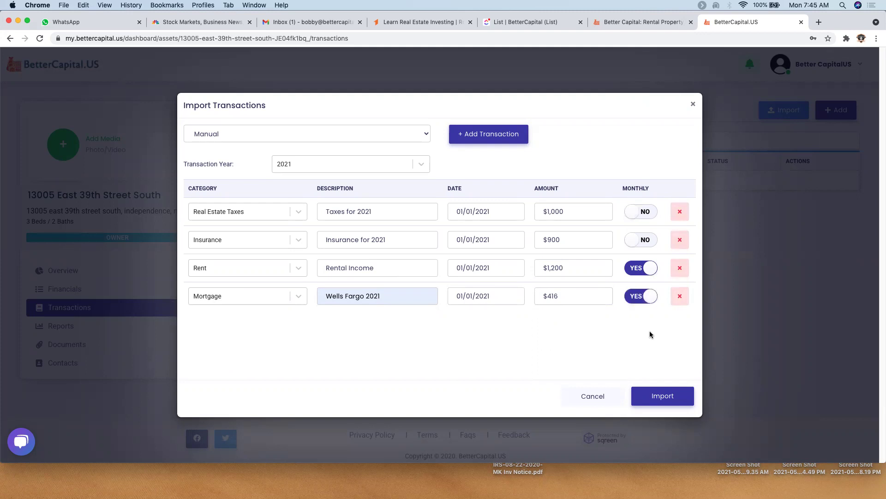
left_click(666, 393)
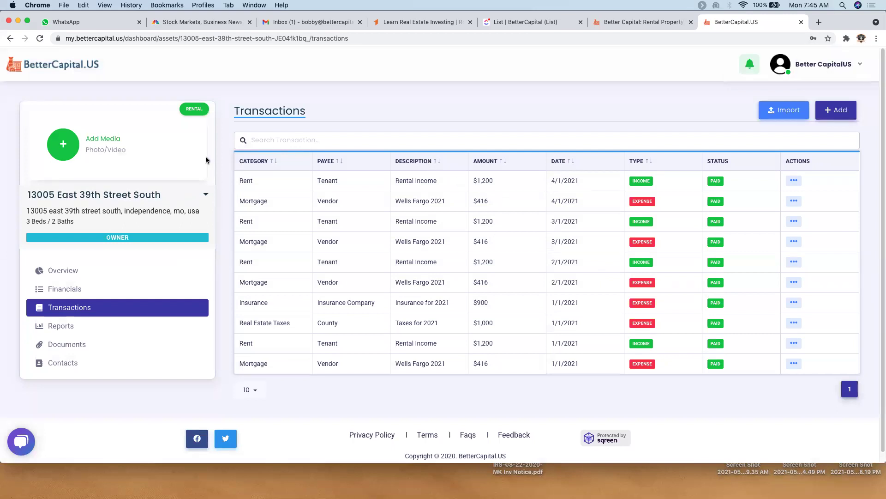
- Go to the property's Overview dashboard and open the Add Media file picker
left_click(76, 271)
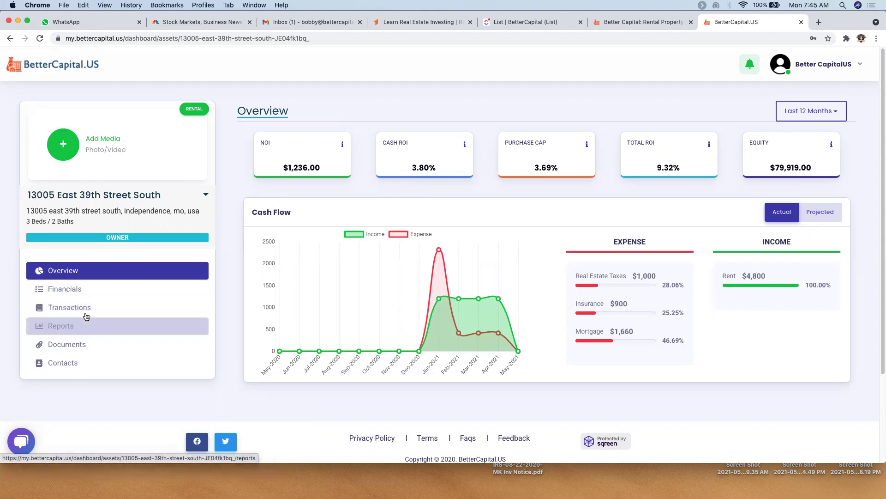
left_click(68, 146)
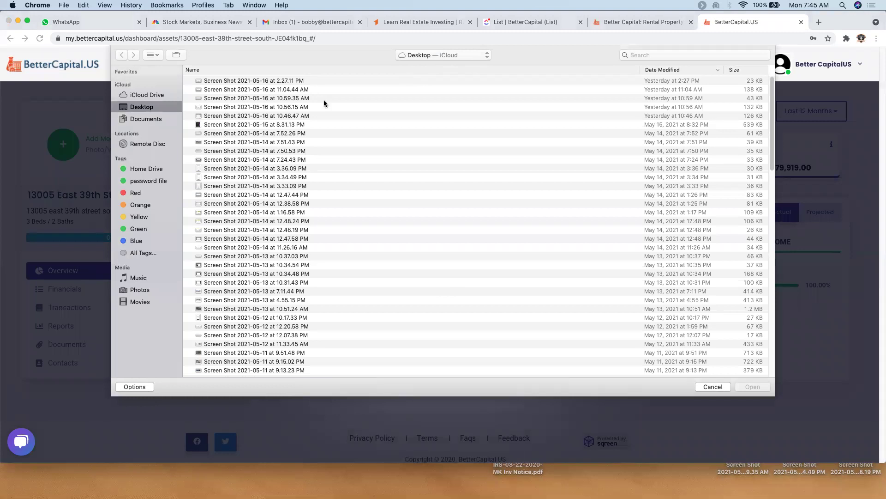
- Select Cliffwood.jpeg through A 3 Property.jpg in QA > Sample Home Pictures and upload them
left_click(463, 57)
left_click(450, 98)
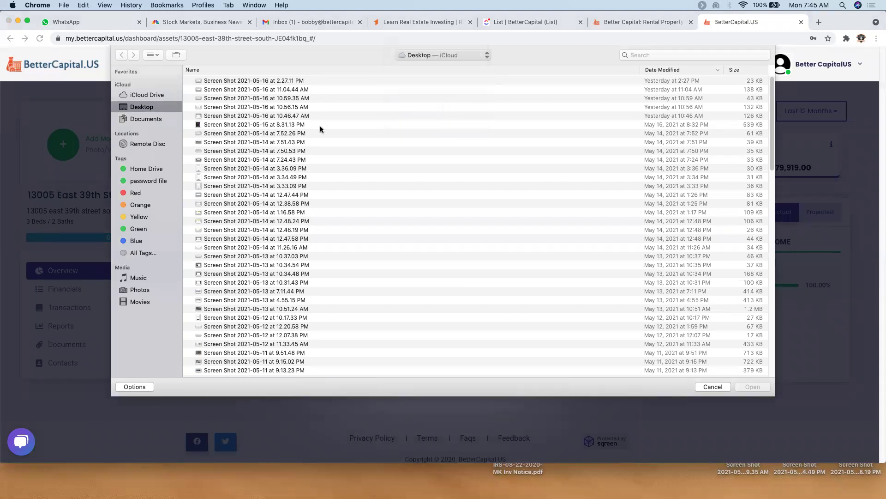
double_click(234, 178)
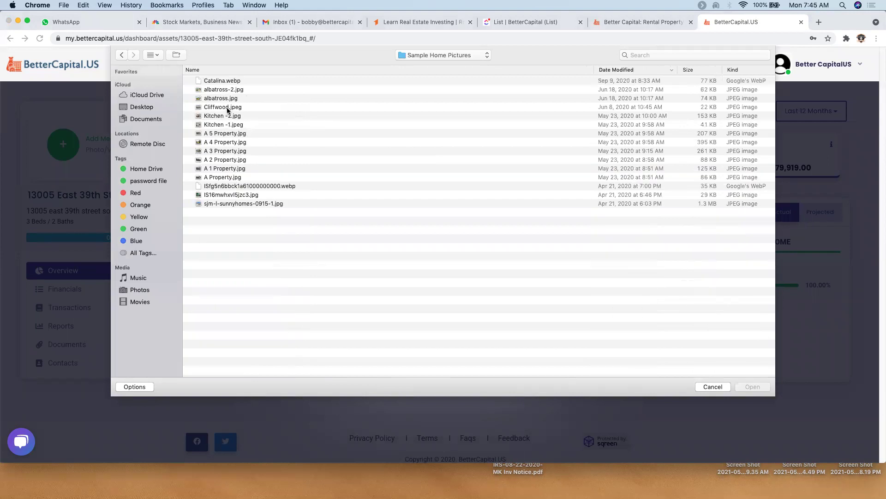
left_click(227, 110)
left_click(229, 151, "shift")
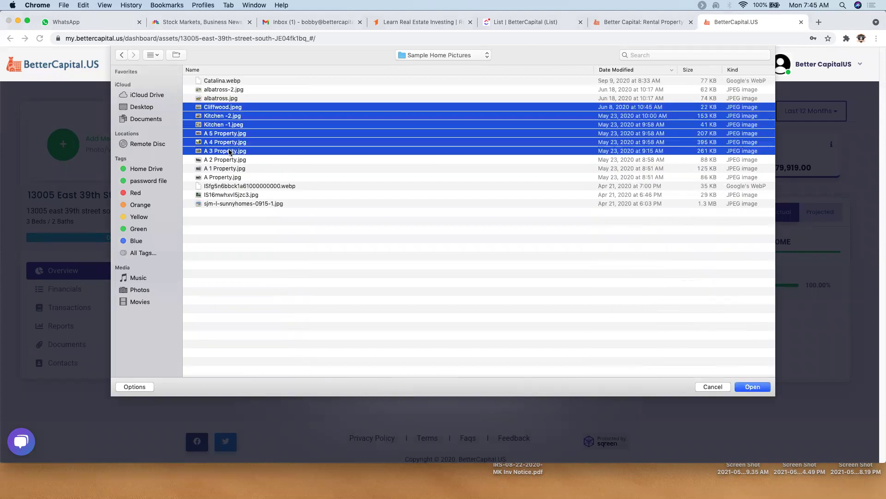
left_click(748, 388)
left_click(507, 397)
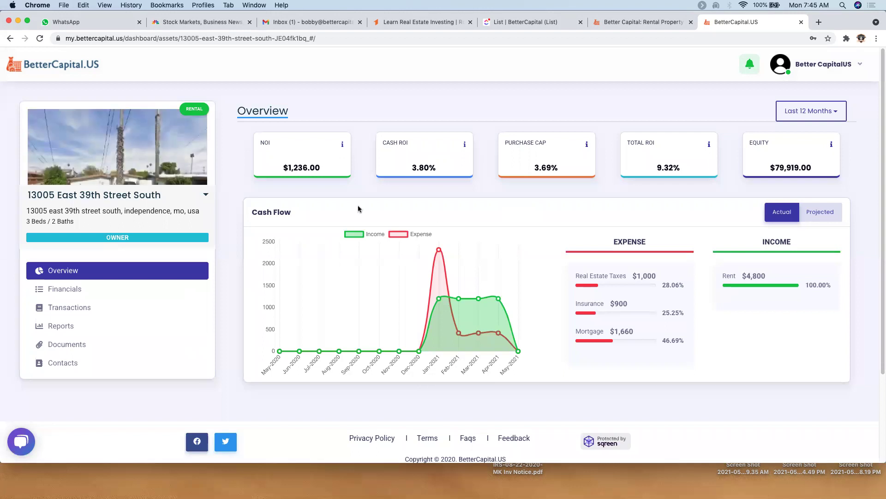
- Advance the property card's photo carousel to the kitchen picture
left_click(199, 146)
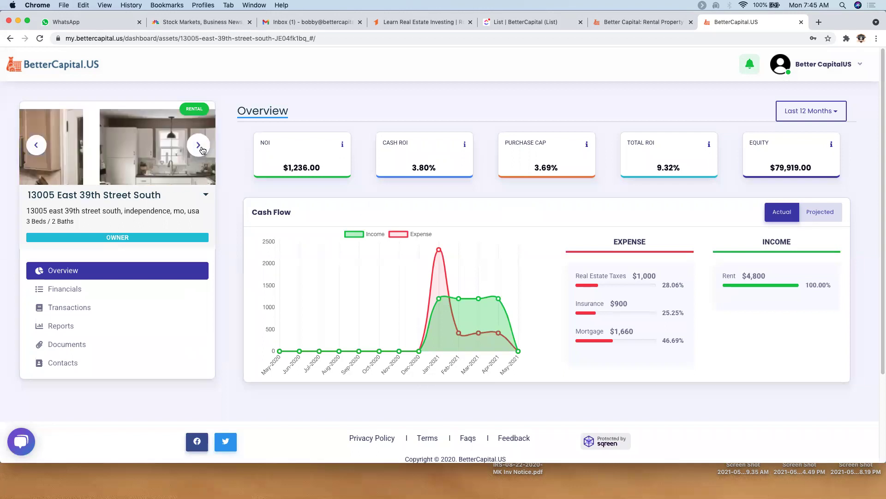